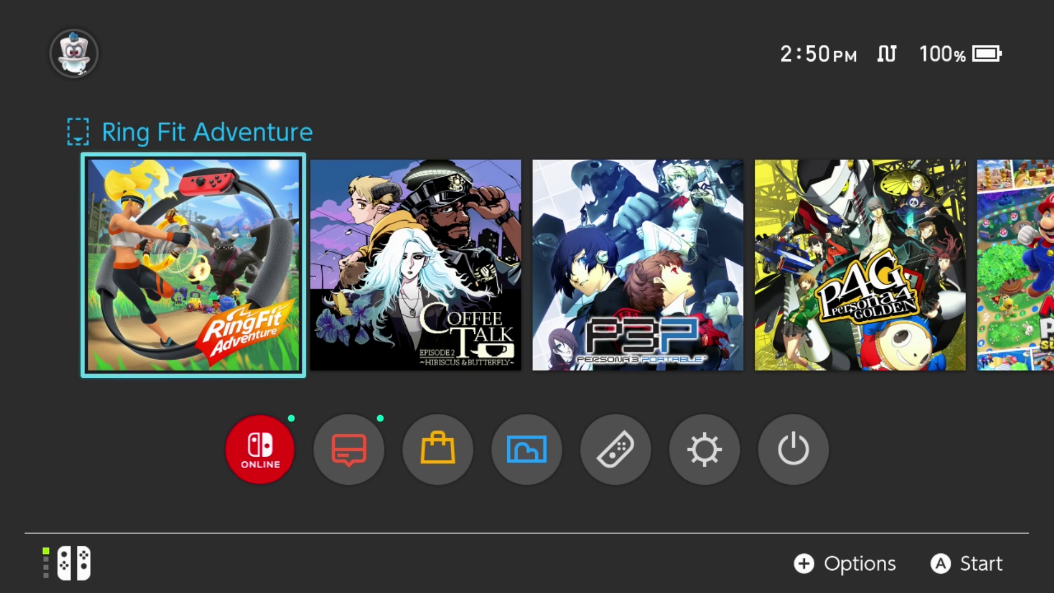
key("Right")
key("Right")
key("Right")
key("Right")
key("Right")
key("Right")
key("Right")
key("Right")
key("Right")
key("Right")
key("Right")
key("Right")
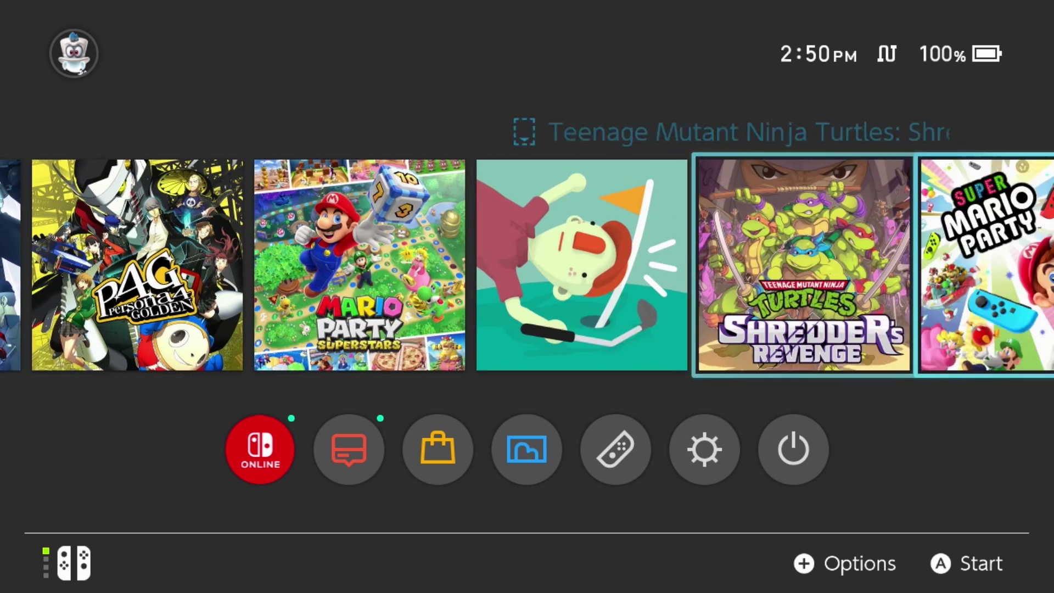
key("Left")
key("Left")
key("Left")
key("Left")
key("Left")
key("Left")
key("Left")
key("Left")
key("Left")
key("Left")
key("Left")
key("Left")
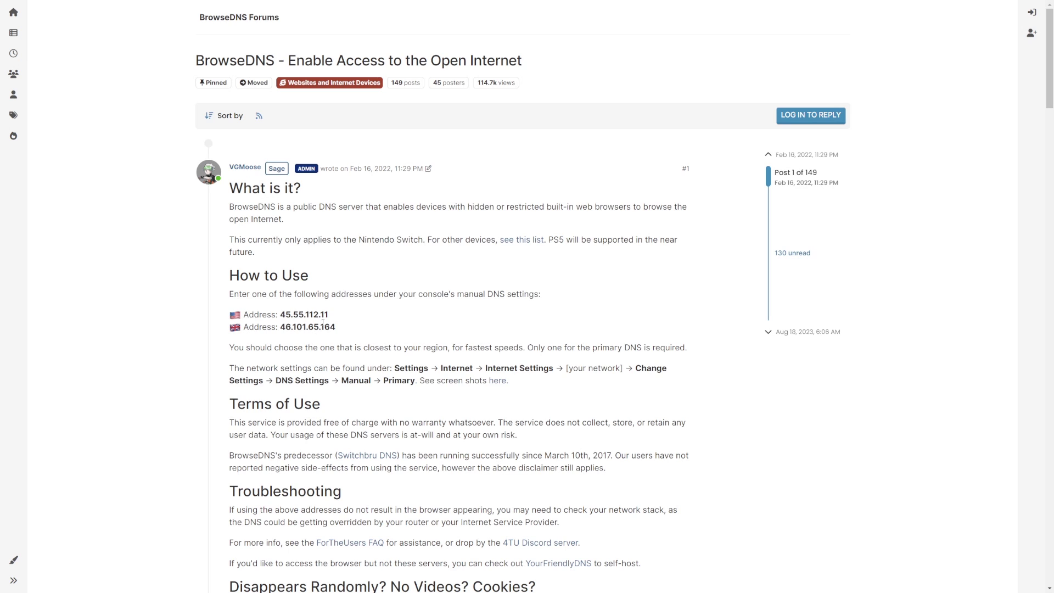
Look up the US and UK DNS addresses in the How to Use section of the BrowseDNS forum post.
left_click_drag(338, 319, 235, 319)
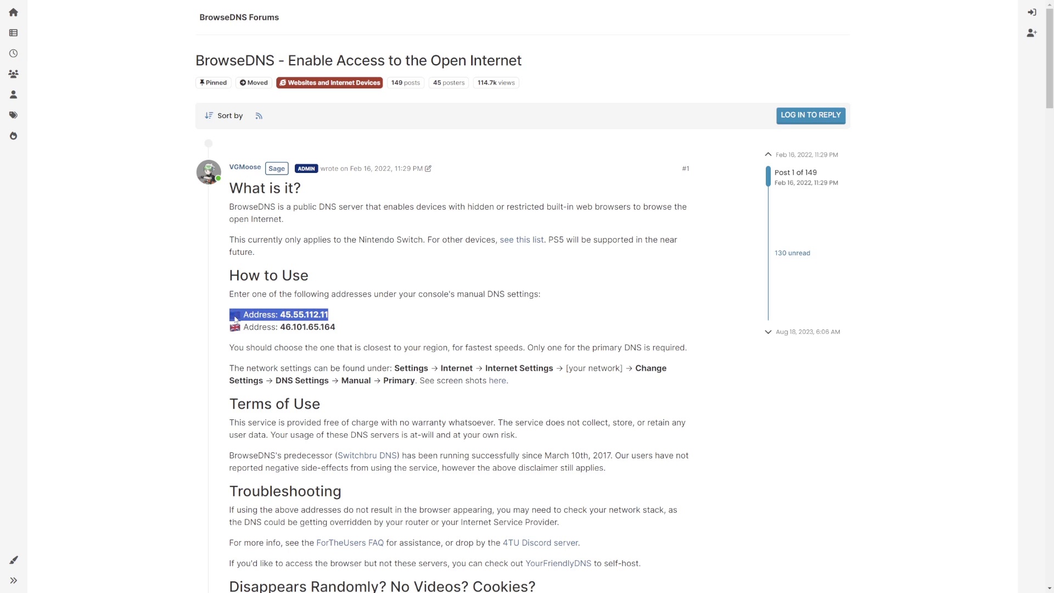
left_click(290, 315)
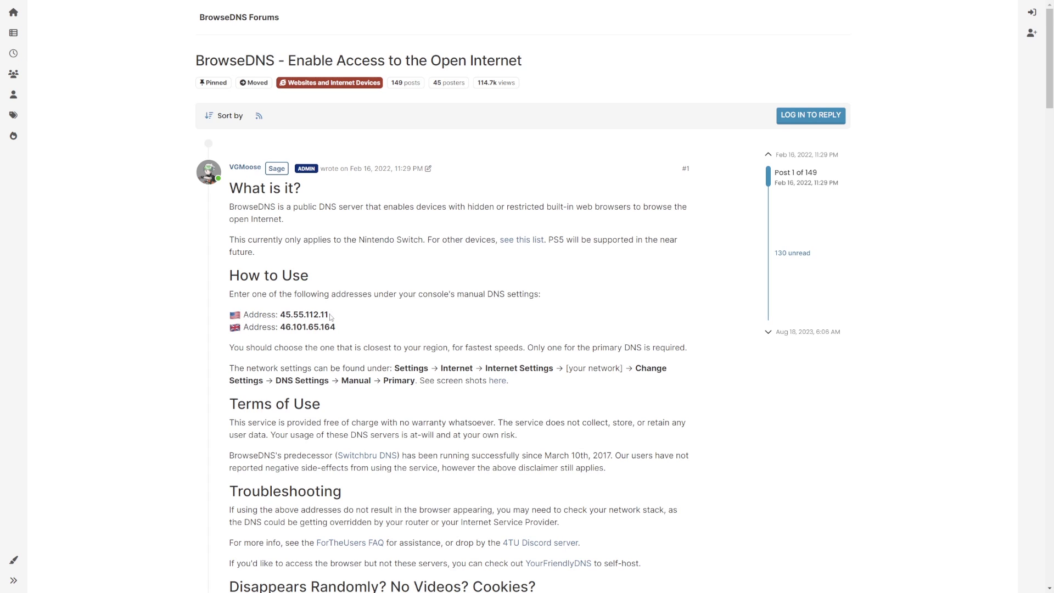
left_click_drag(347, 329, 241, 327)
left_click(331, 330)
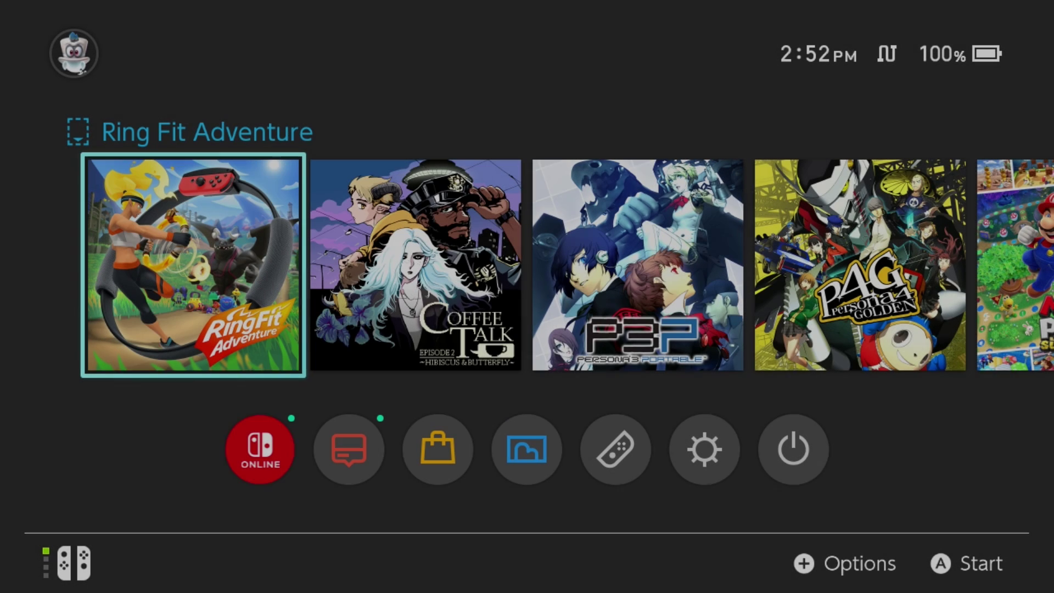
Switch to the Nintendo Switch home screen and open System Settings.
key("Down")
key("Right")
key("Right")
key("Right")
key("Right")
key("Right")
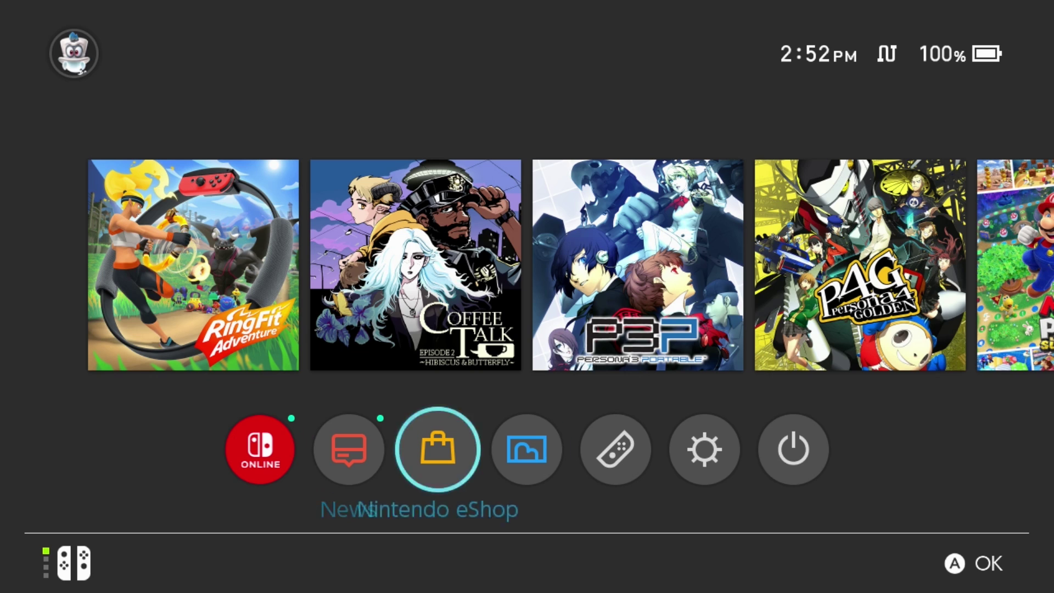
key("Return")
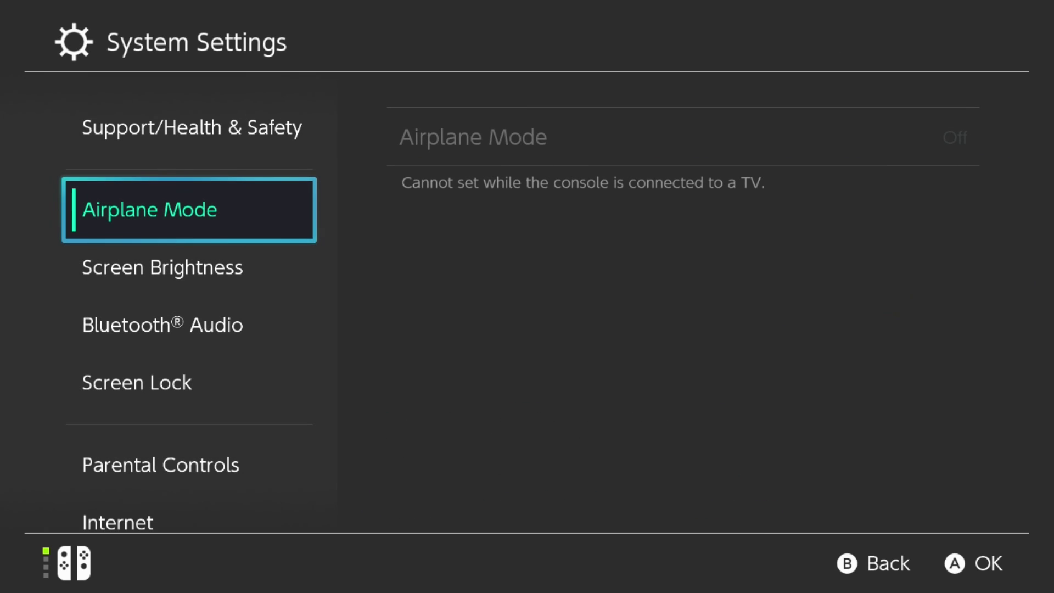
Open Internet Settings in the Internet section to list the registered networks.
key("Down")
key("Down")
key("Down")
key("Down")
key("Down")
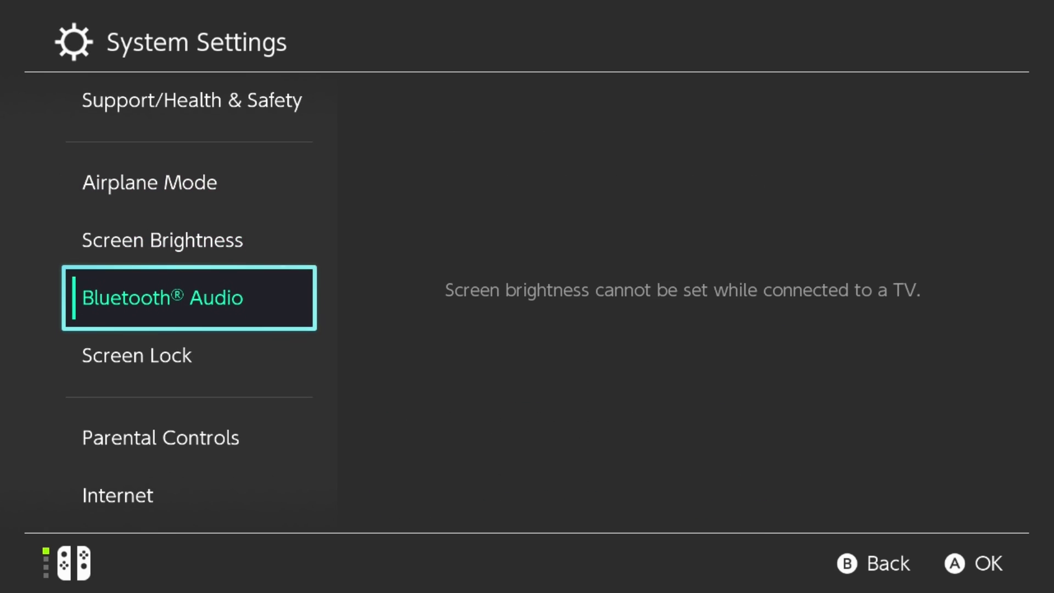
key("Right")
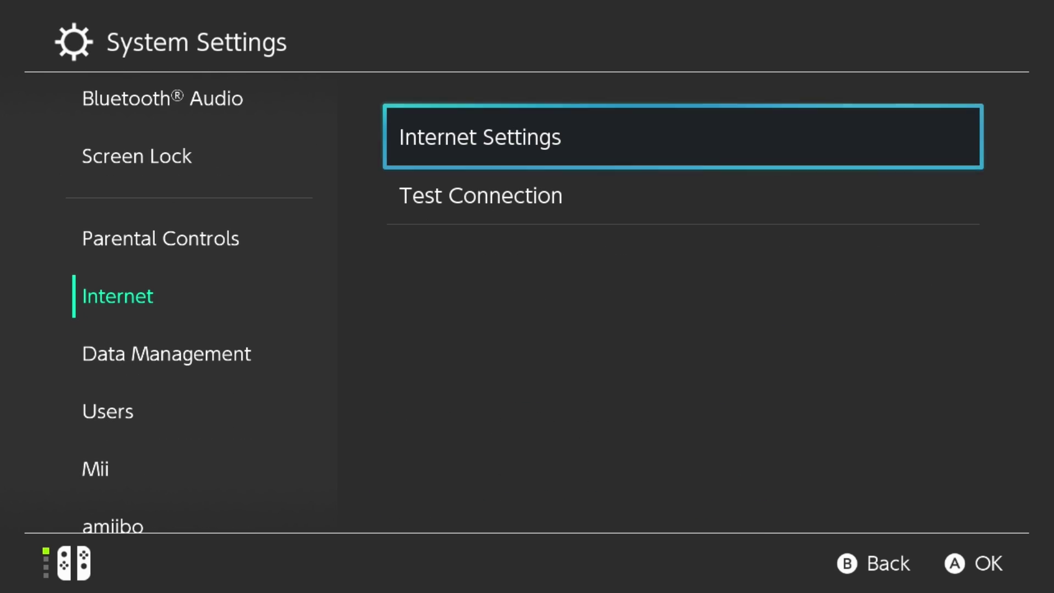
key("Return")
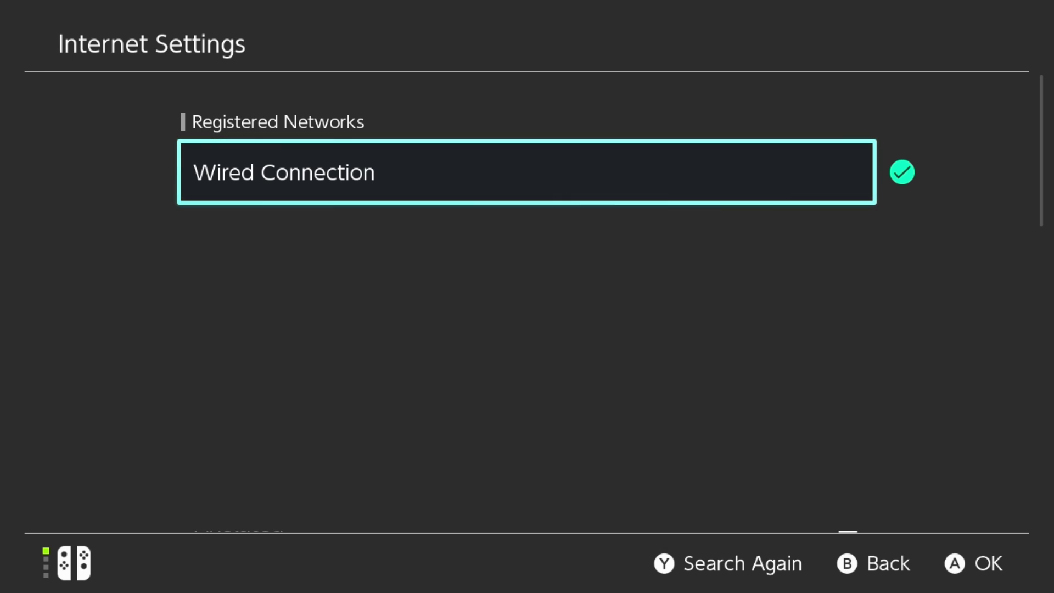
Open the Wired Connection's settings for changing and set its DNS Settings to Manual.
key("Return")
key("Down")
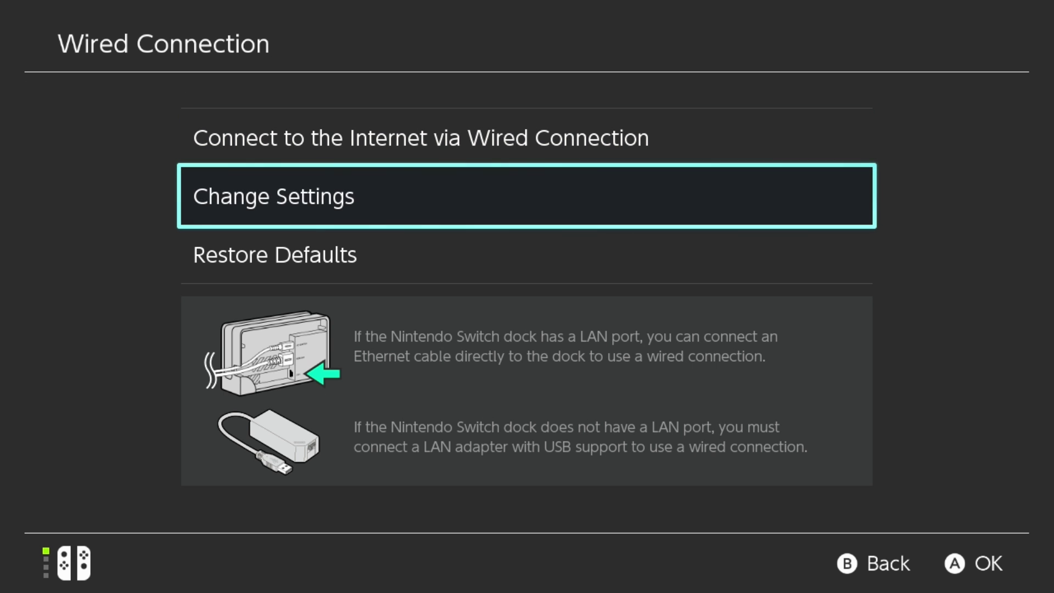
key("Return")
key("Down")
key("Return")
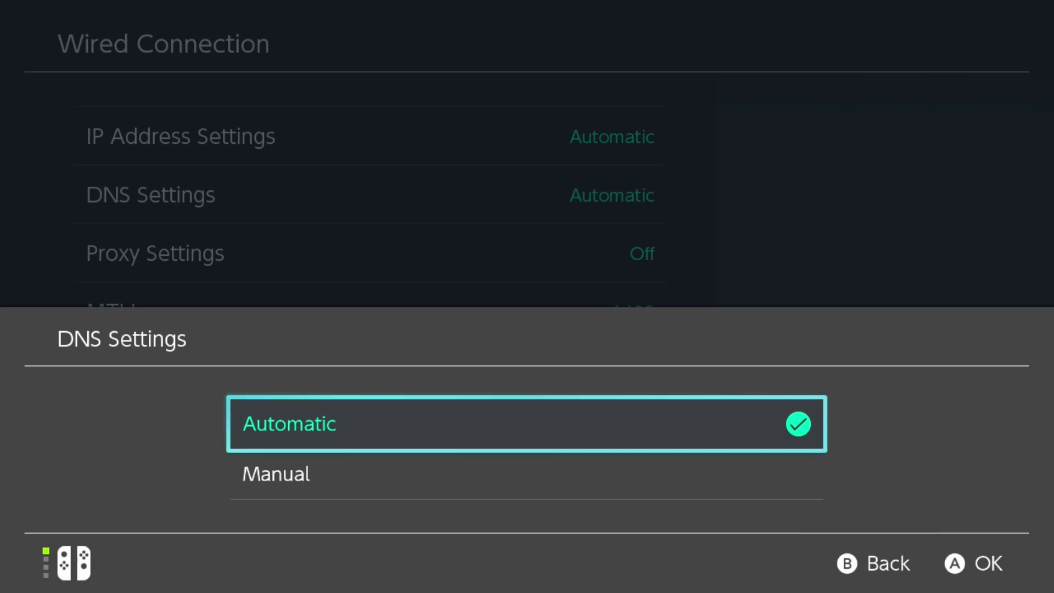
key("Down")
key("Return")
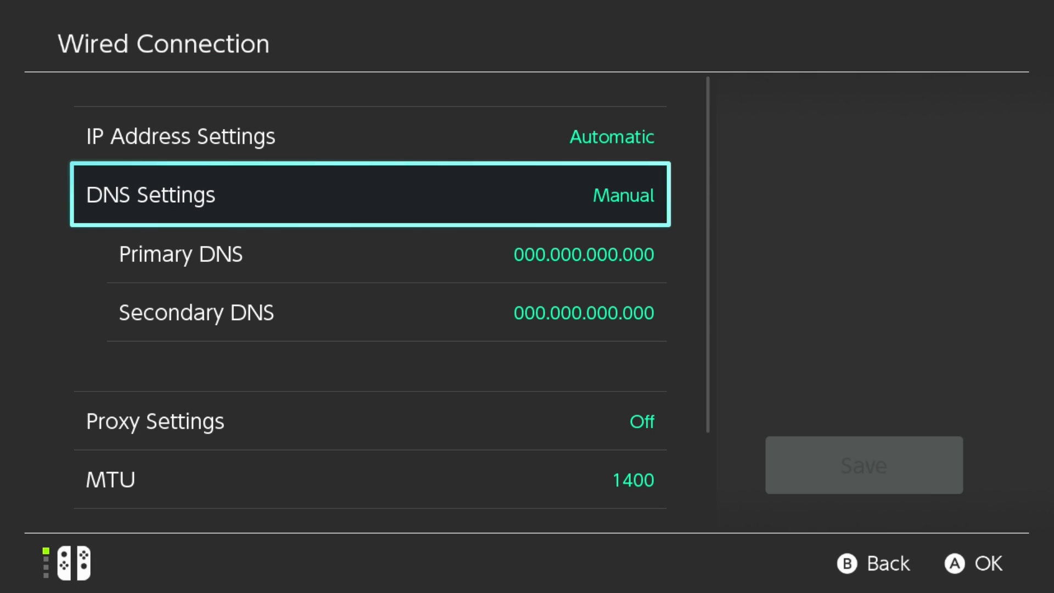
Set the wired connection's Primary DNS to 045.055.112.011.
key("Down")
key("Return")
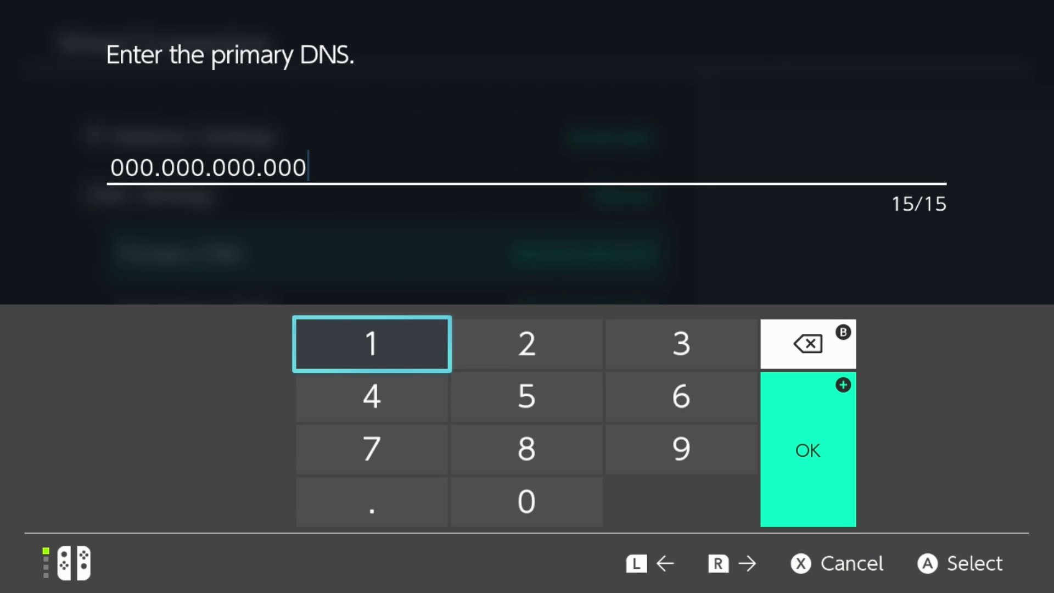
key("plus")
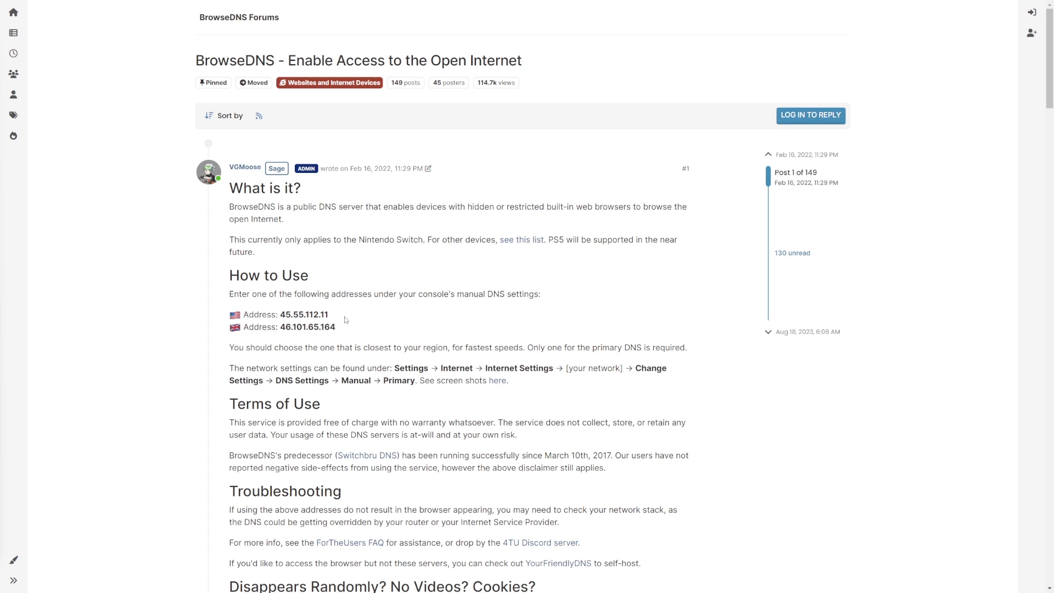
Recheck both regional DNS addresses listed in the BrowseDNS forum post.
left_click_drag(336, 316, 241, 315)
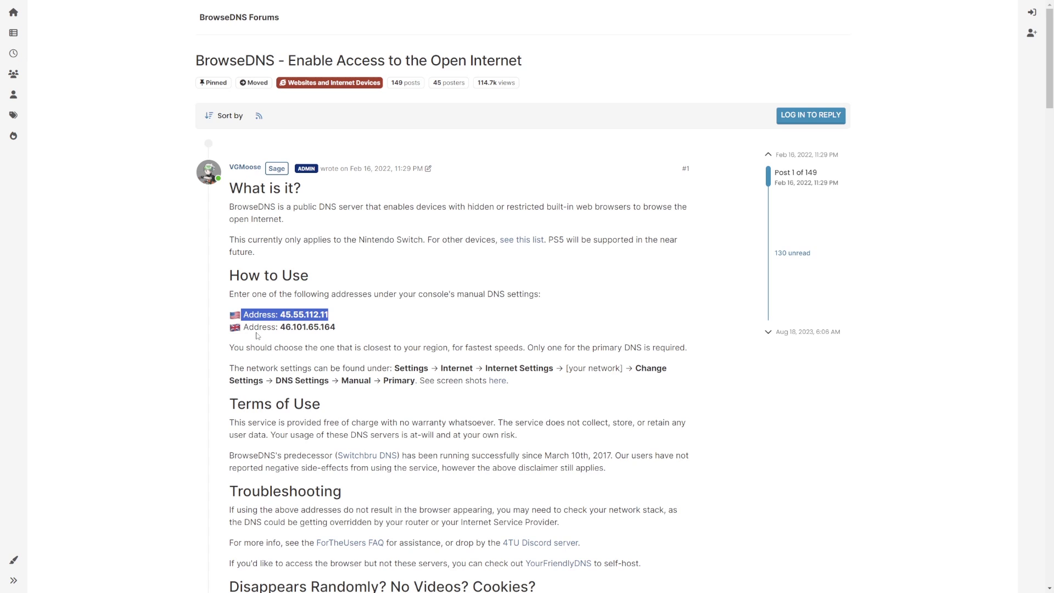
left_click(246, 336)
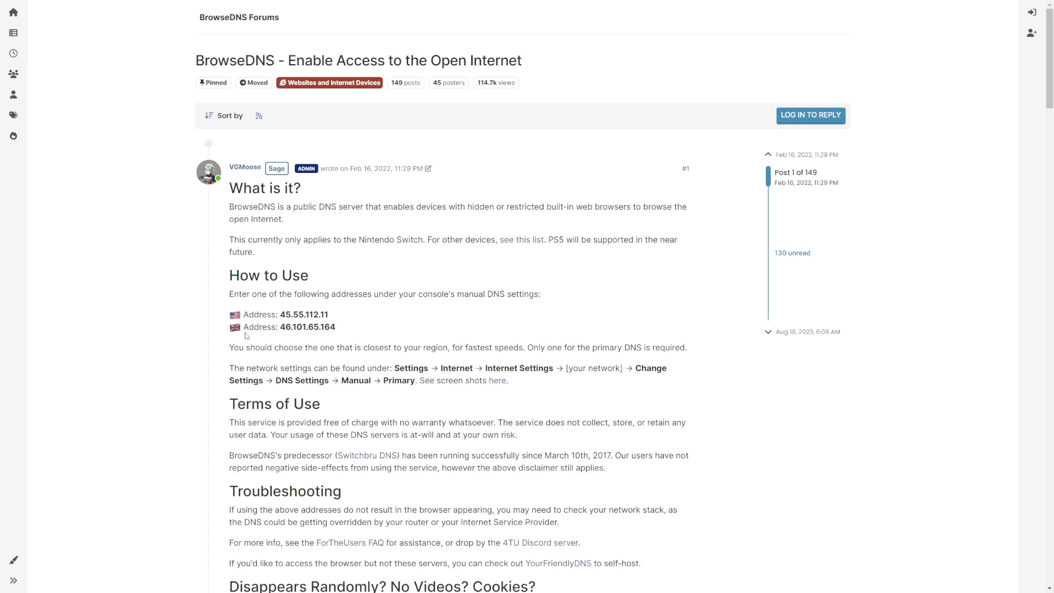
left_click_drag(344, 331, 243, 330)
left_click(340, 331)
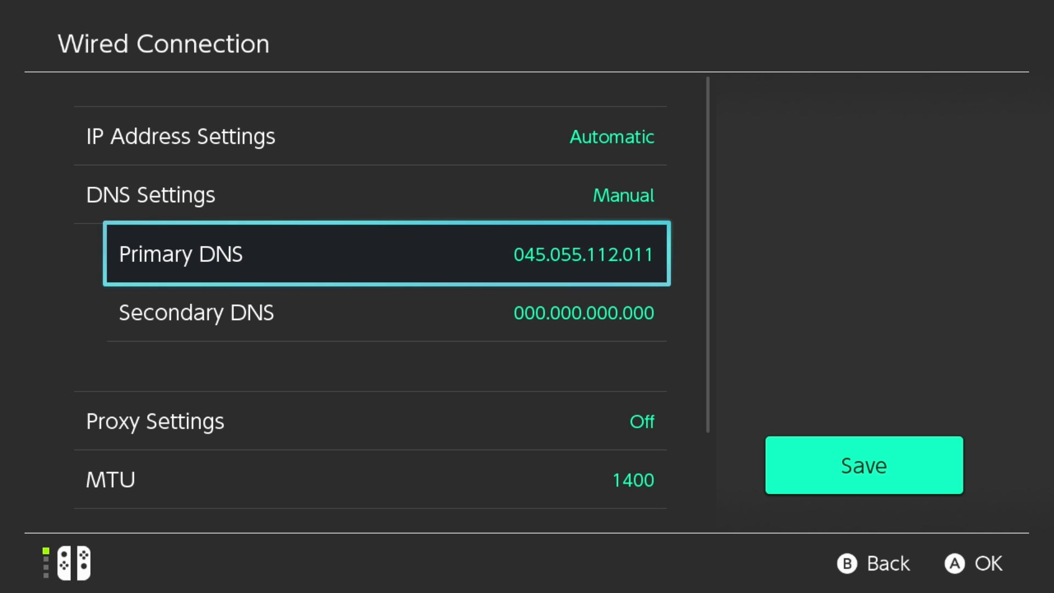
Save the changed DNS settings of the wired connection and acknowledge the save.
key("Right")
key("Return")
key("Return")
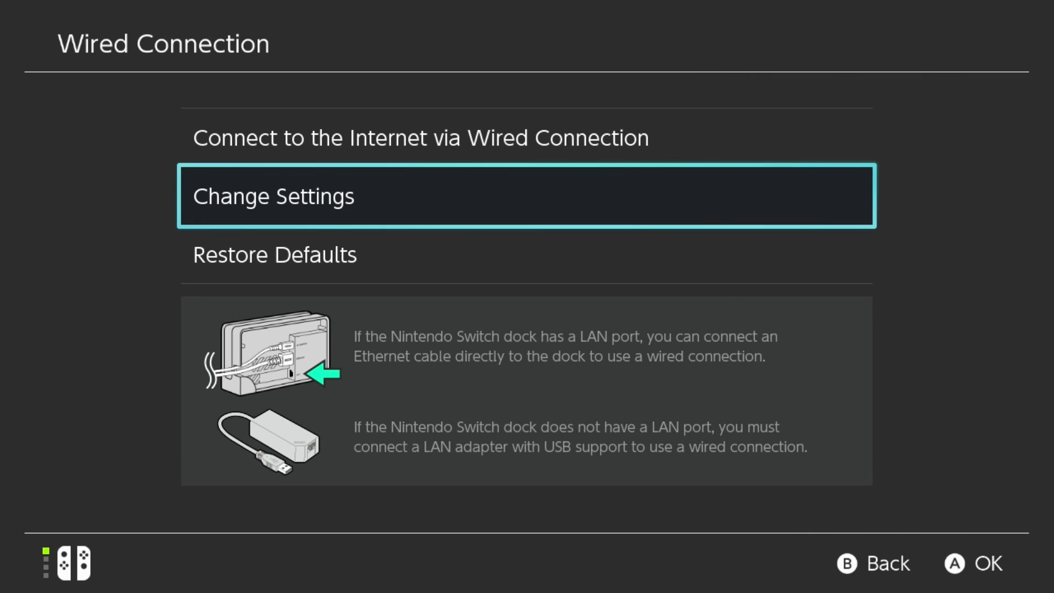
Return to the registered networks and connect to the Internet via the Wired Connection.
key("Escape")
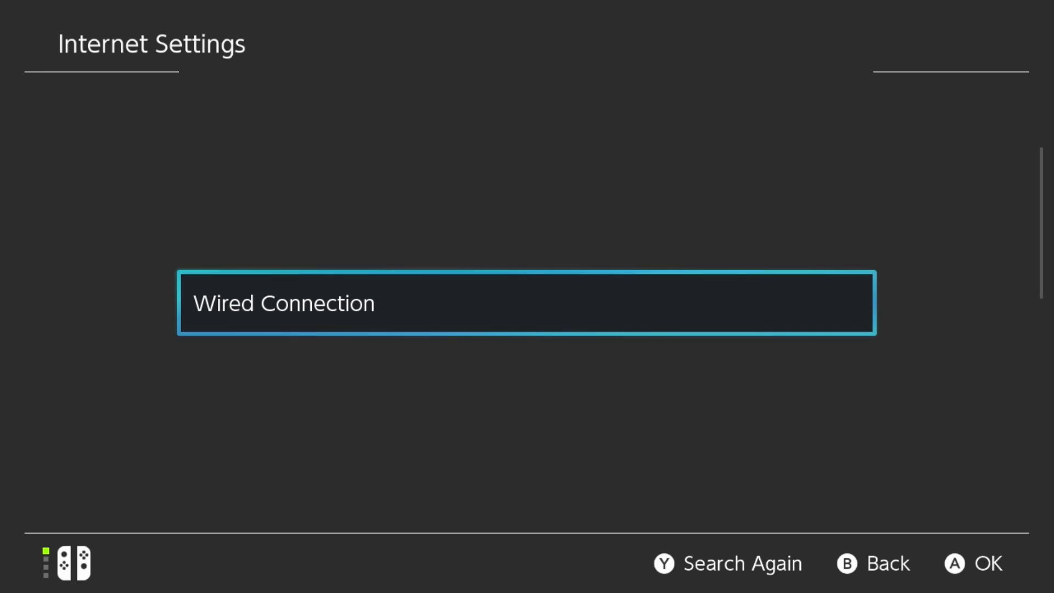
key("Return")
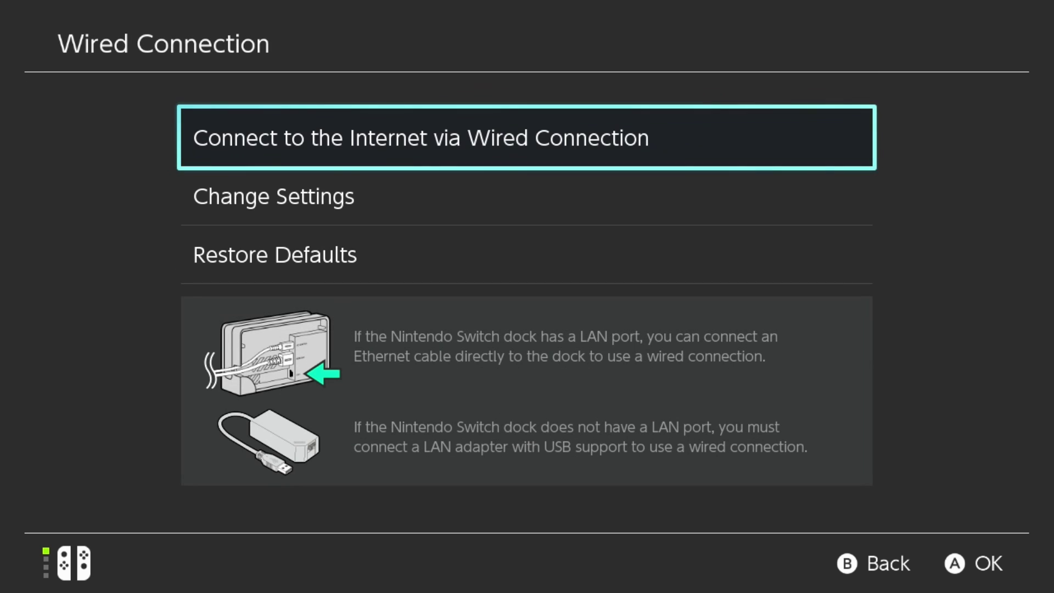
key("Return")
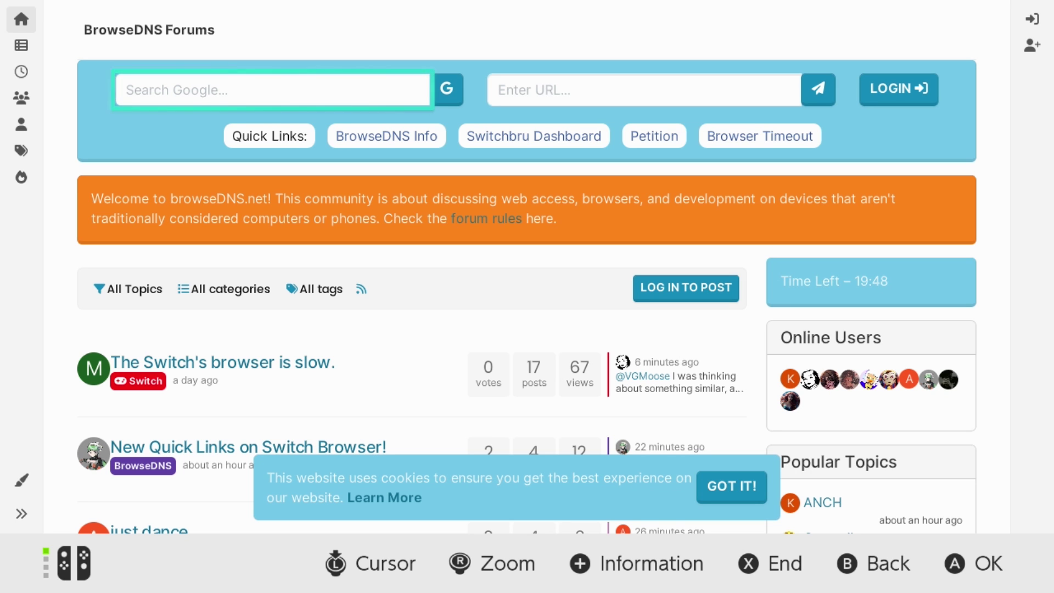
Examine the BrowseDNS Forums home page, including its search fields, topic list and quick links.
scroll(192, 165, "up", 1)
scroll(342, 249, "down", 3)
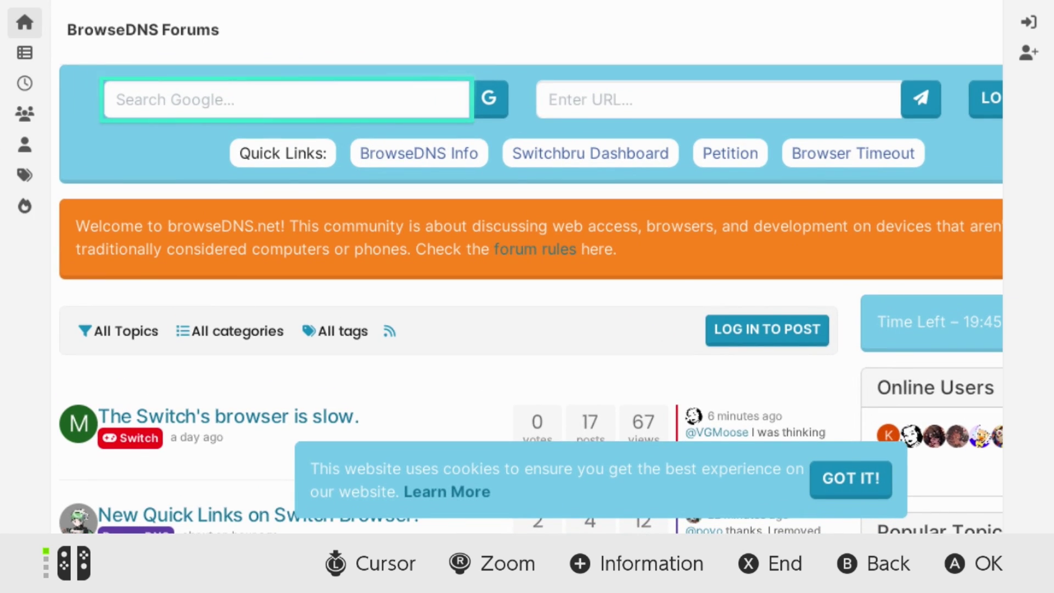
scroll(342, 249, "down", 15)
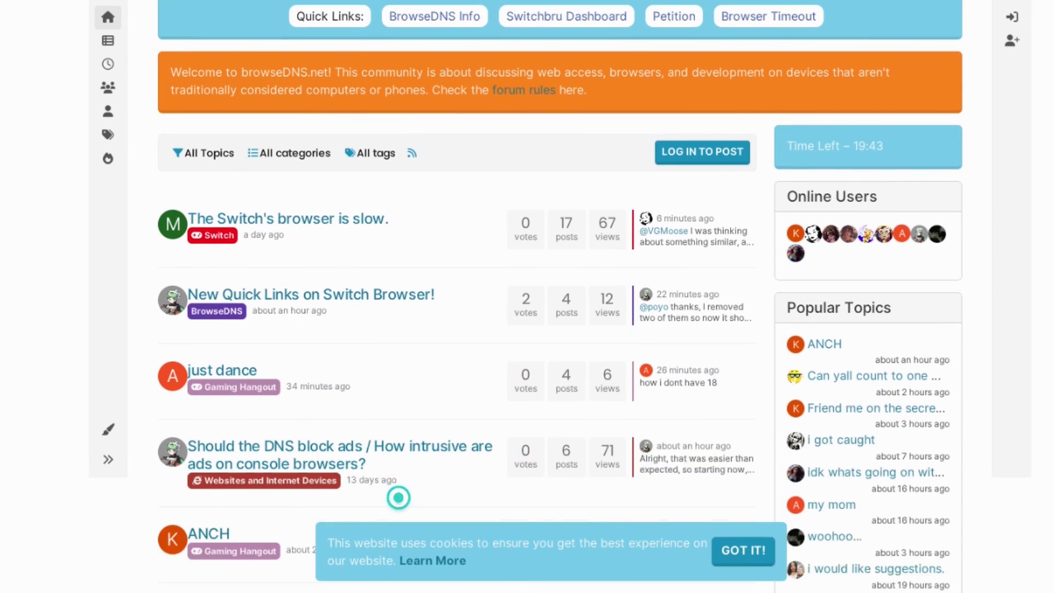
scroll(460, 215, "up", 15)
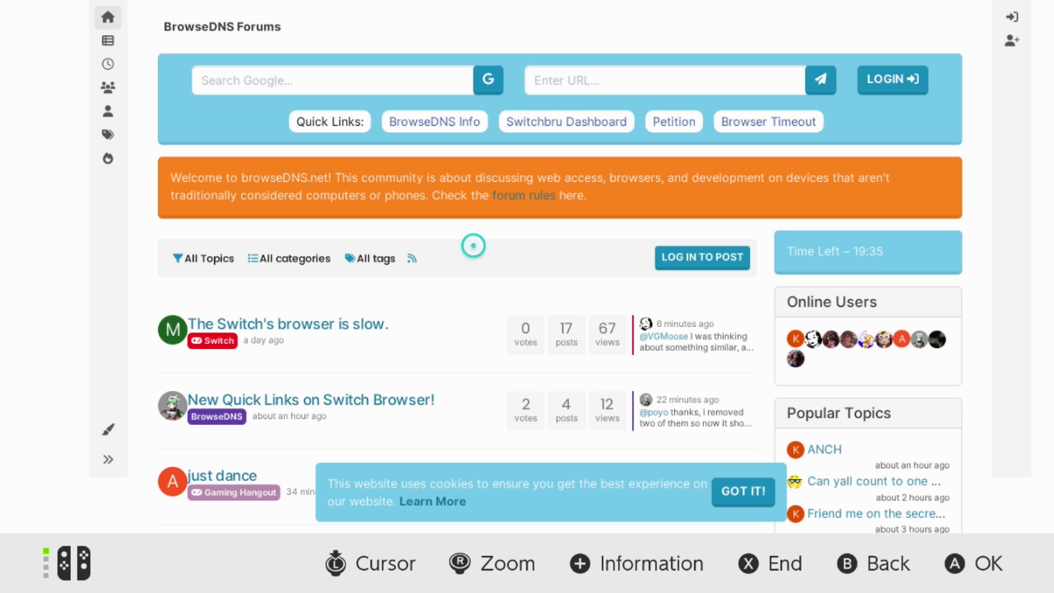
scroll(474, 246, "up", 3)
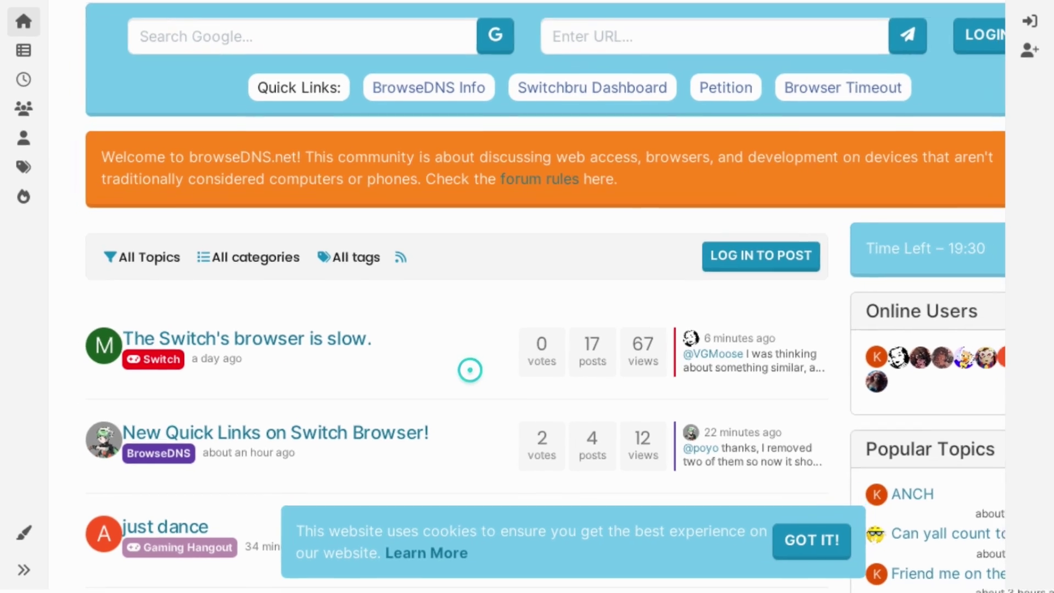
key("ctrl+minus")
scroll(639, 19, "up", 2)
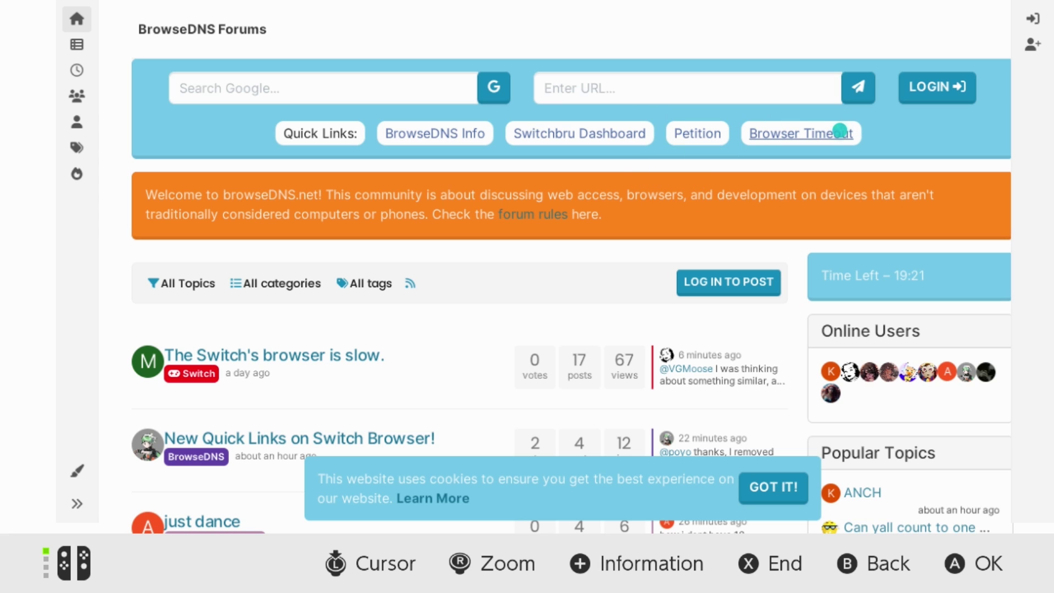
left_click(840, 131)
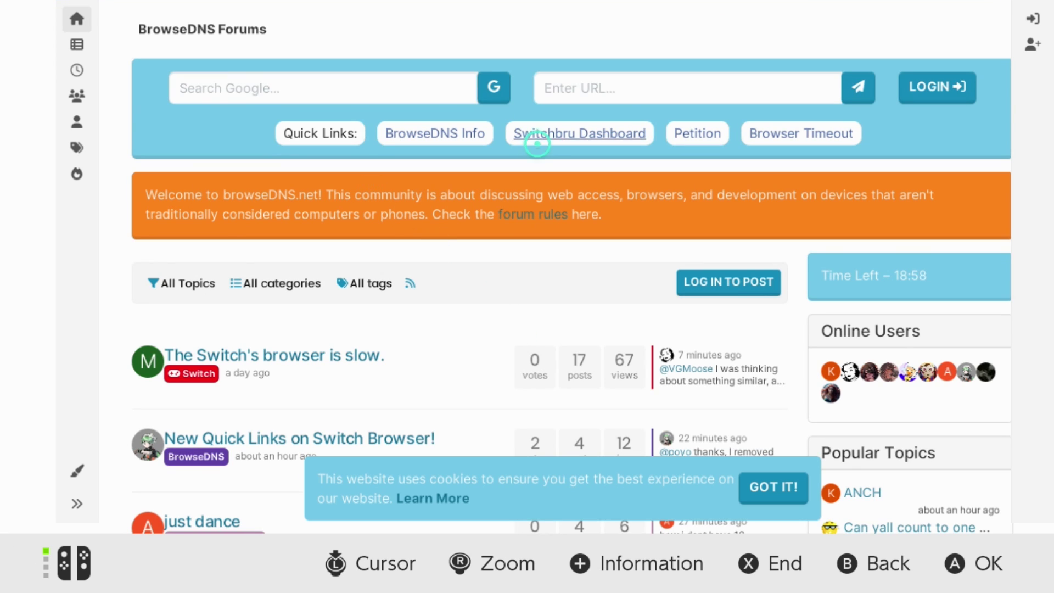
Open the Switchbru Dashboard from the forum's quick links and go to its Google search page.
left_click(578, 134)
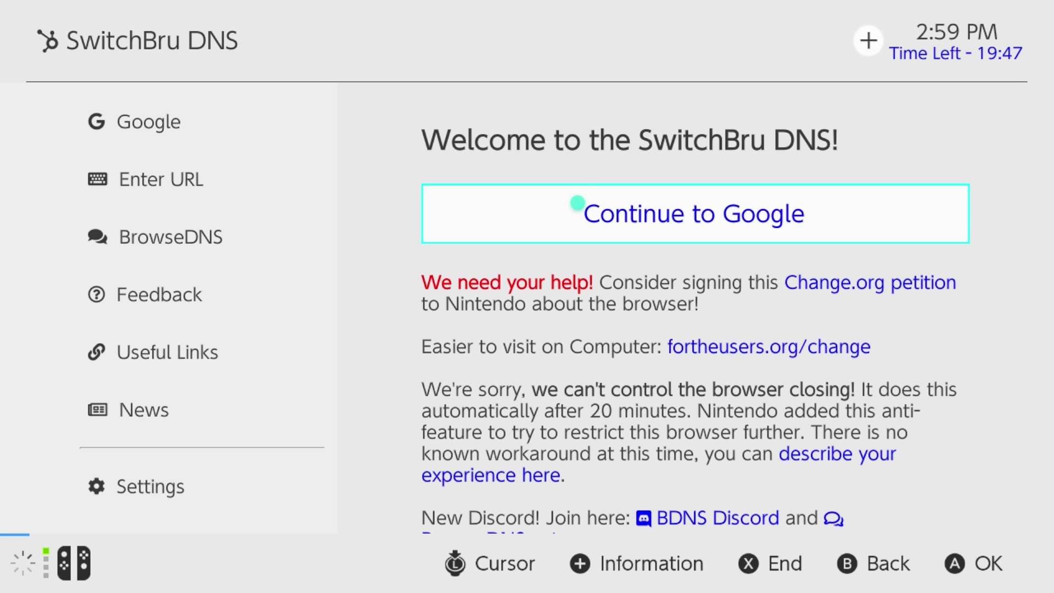
left_click(578, 203)
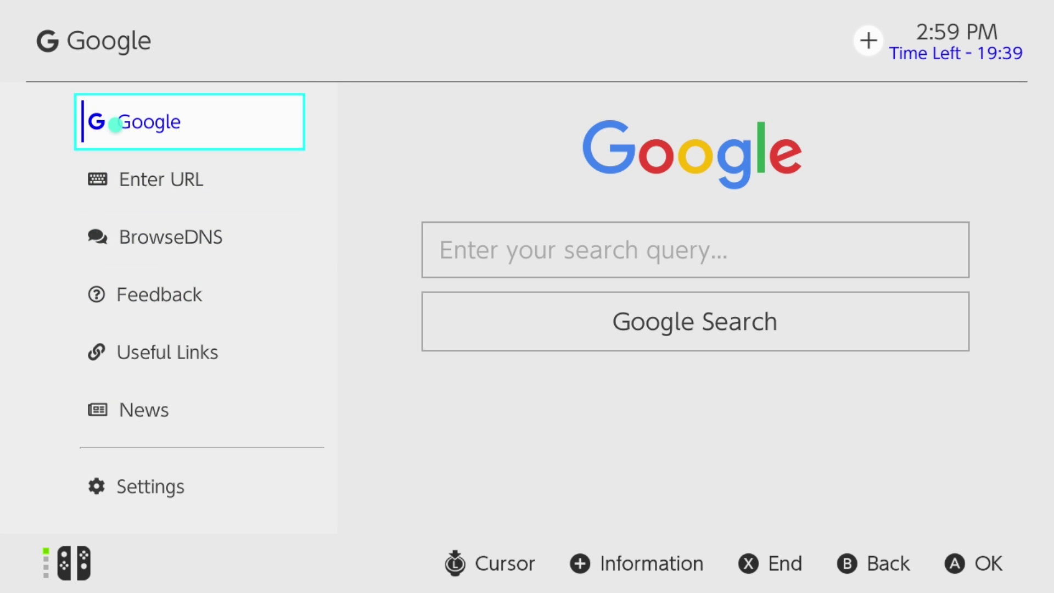
Open the dashboard's Enter URL page and enter psx-place.com as the address.
left_click(122, 159)
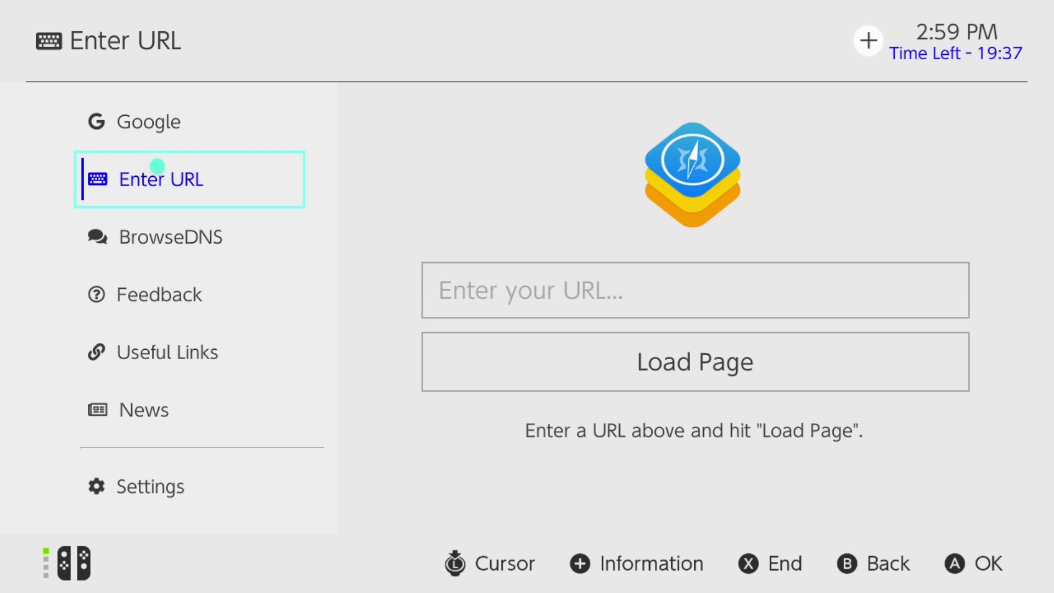
left_click(615, 296)
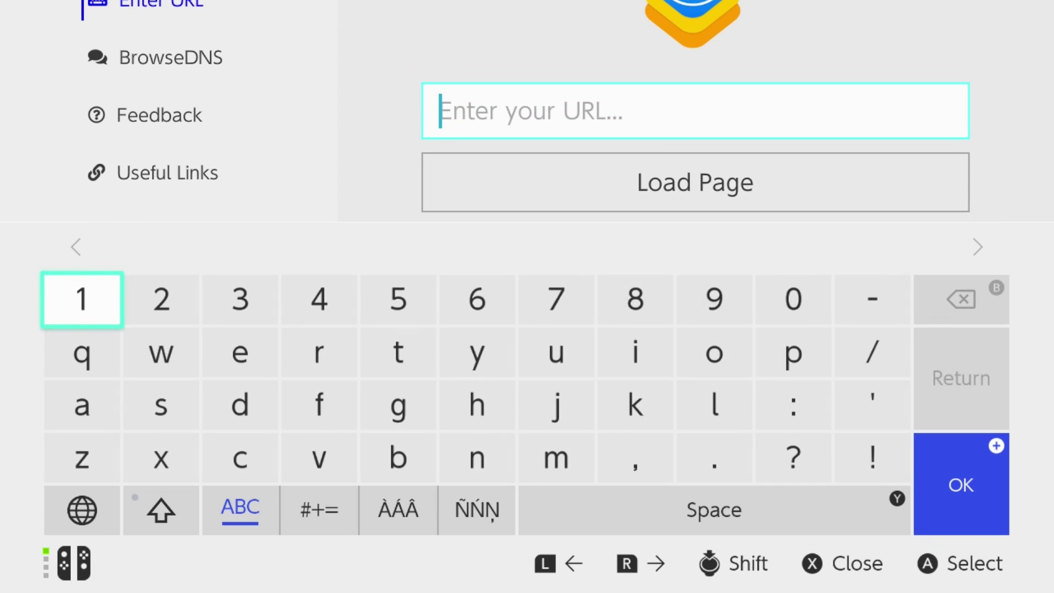
key("Down")
key("Down")
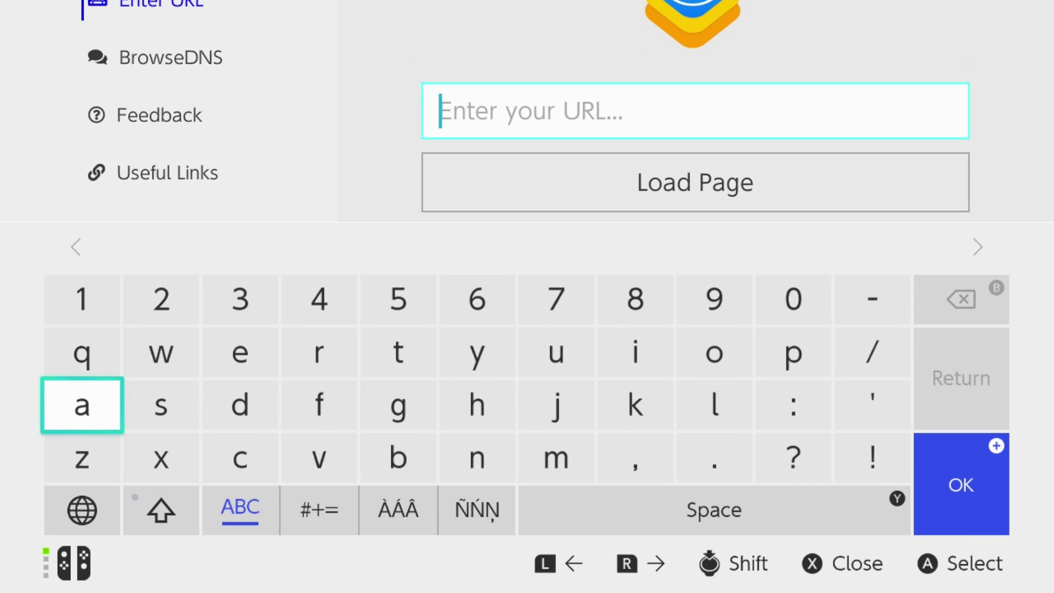
key("Right")
key("Right")
key("Right")
key("Right")
key("Right")
key("Up")
key("Up")
key("Right")
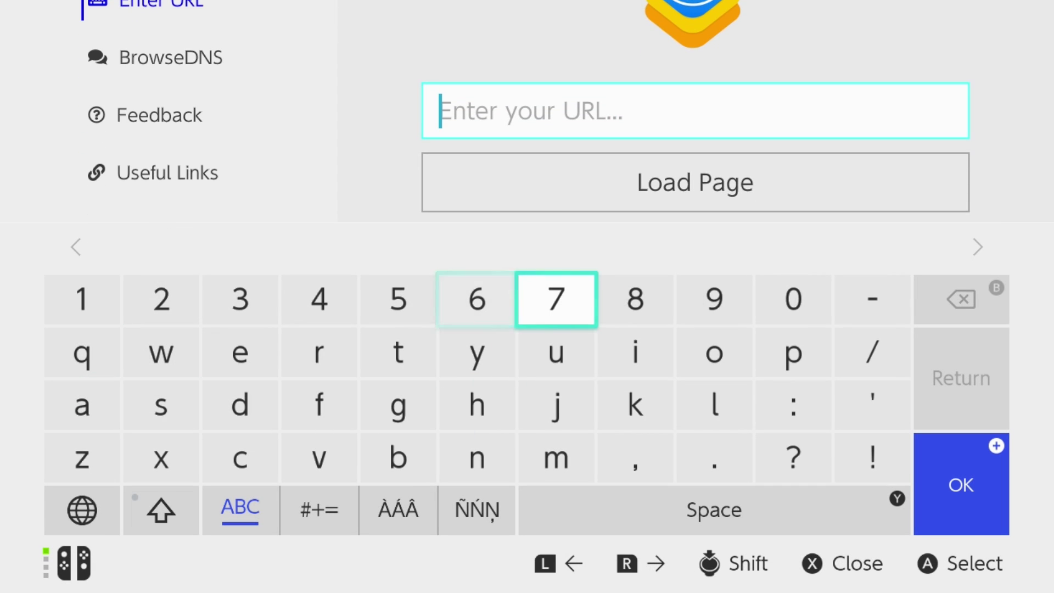
key("Right")
type("psx-place.com")
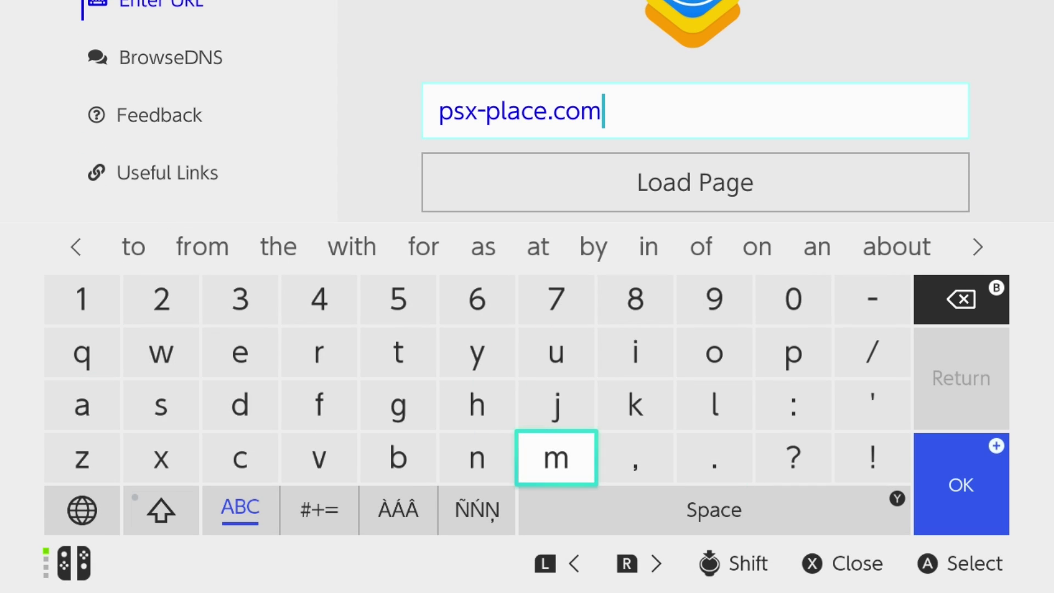
Load the entered psx-place.com address and browse the news posts on its home page.
key("Up")
key("Up")
key("Return")
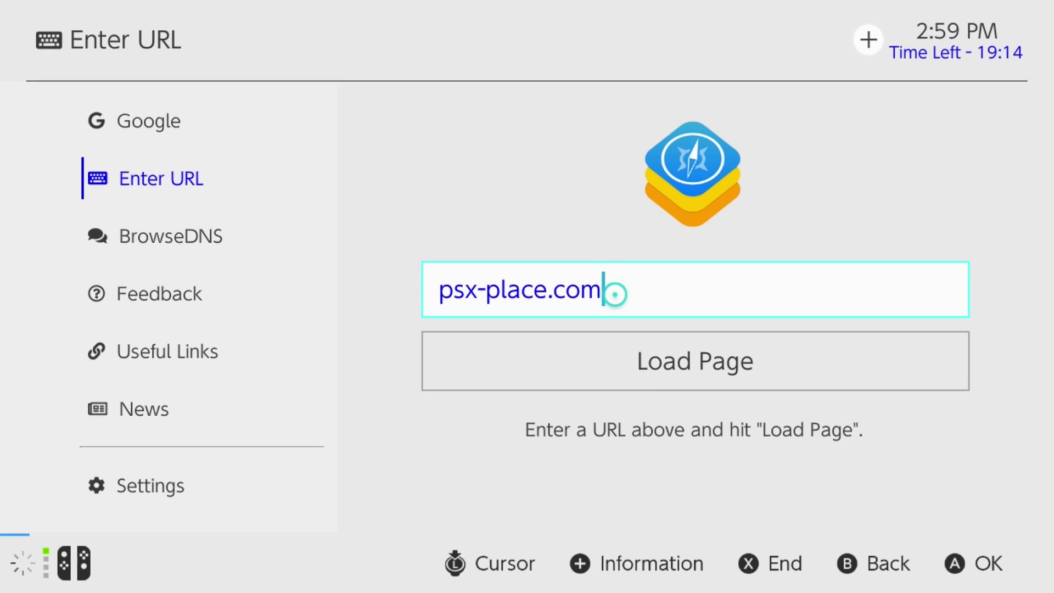
left_click(641, 364)
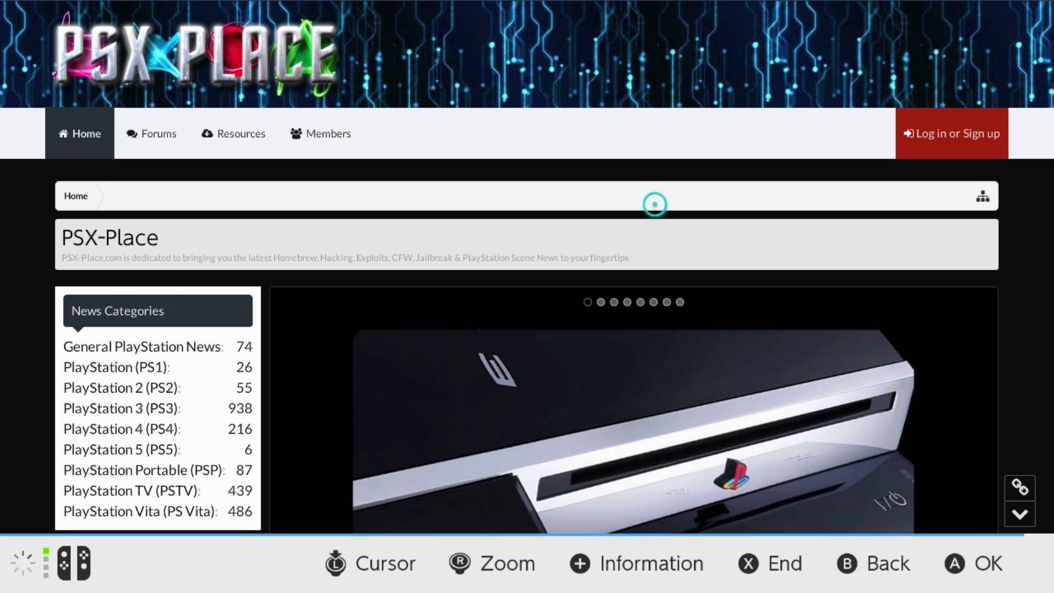
scroll(645, 426, "down", 5)
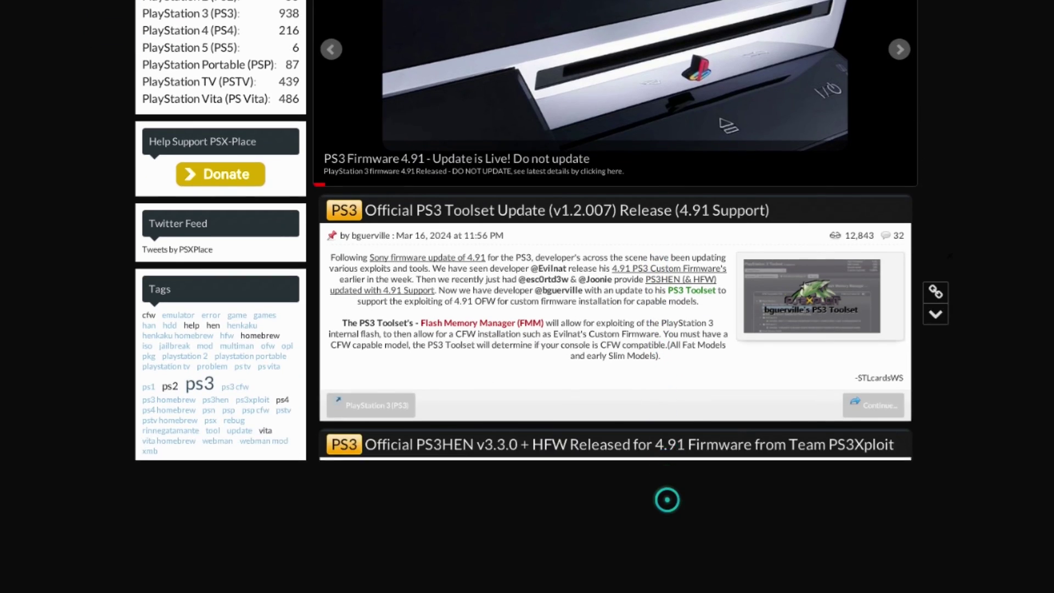
scroll(667, 499, "down", 10)
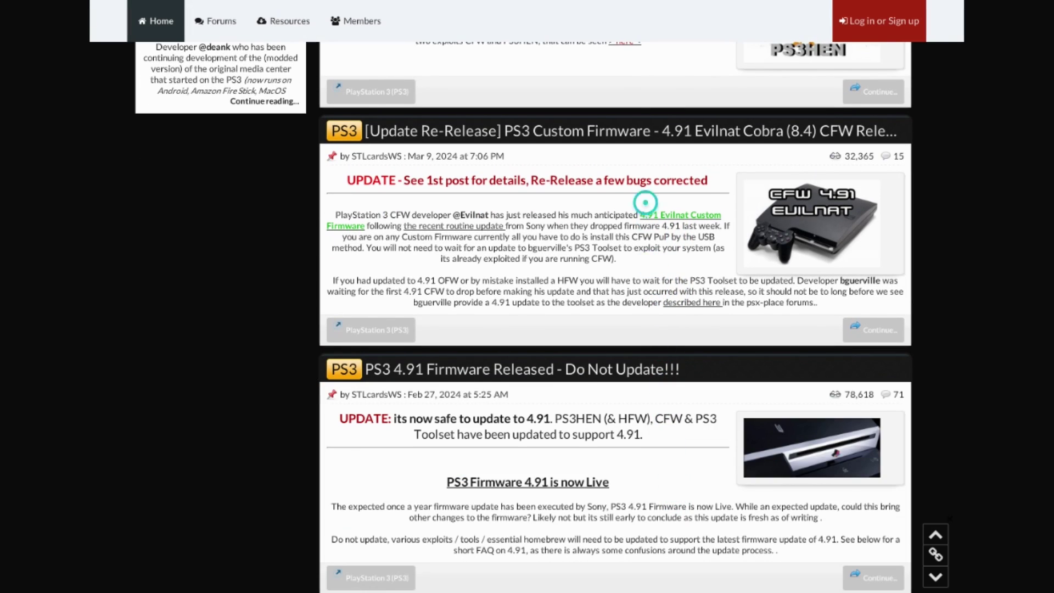
scroll(645, 202, "up", 20)
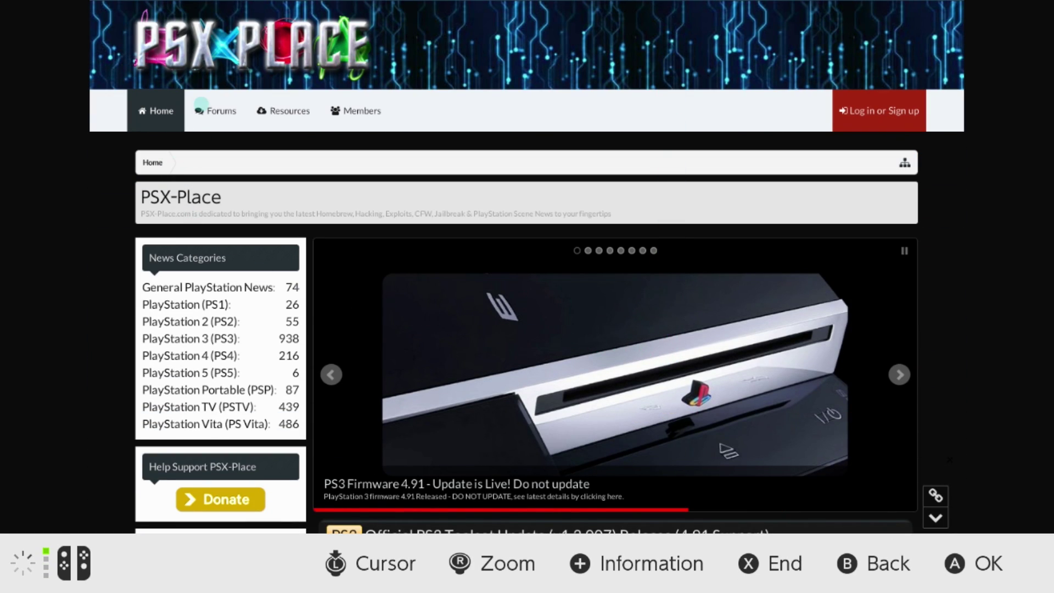
scroll(201, 103, "up", 3)
Leave the browser for the console's HOME Menu and open System Settings.
key("Home")
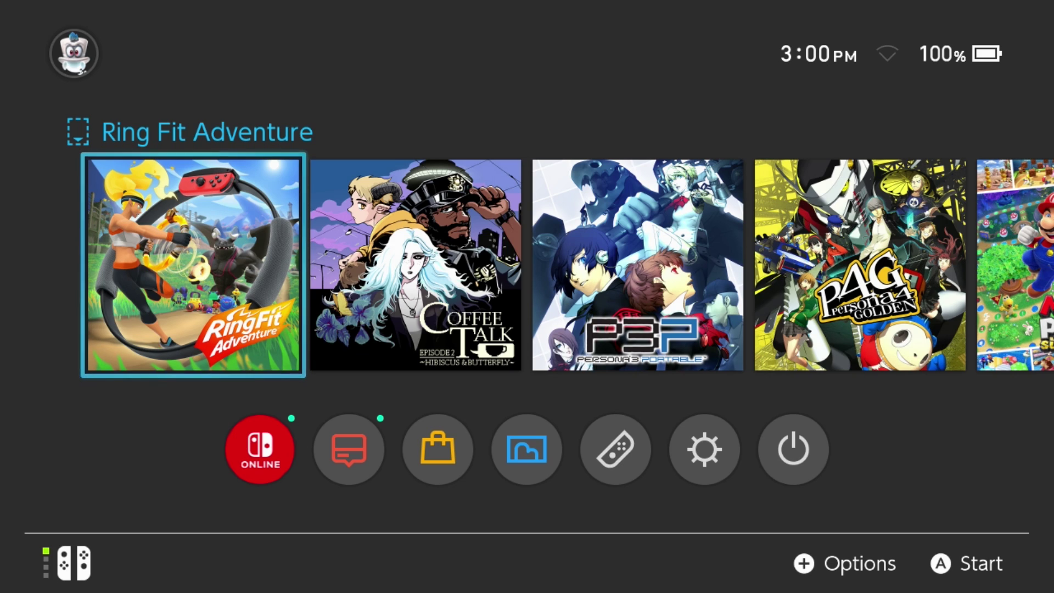
key("Down")
key("Right")
key("Right")
key("Right")
key("Right")
key("Right")
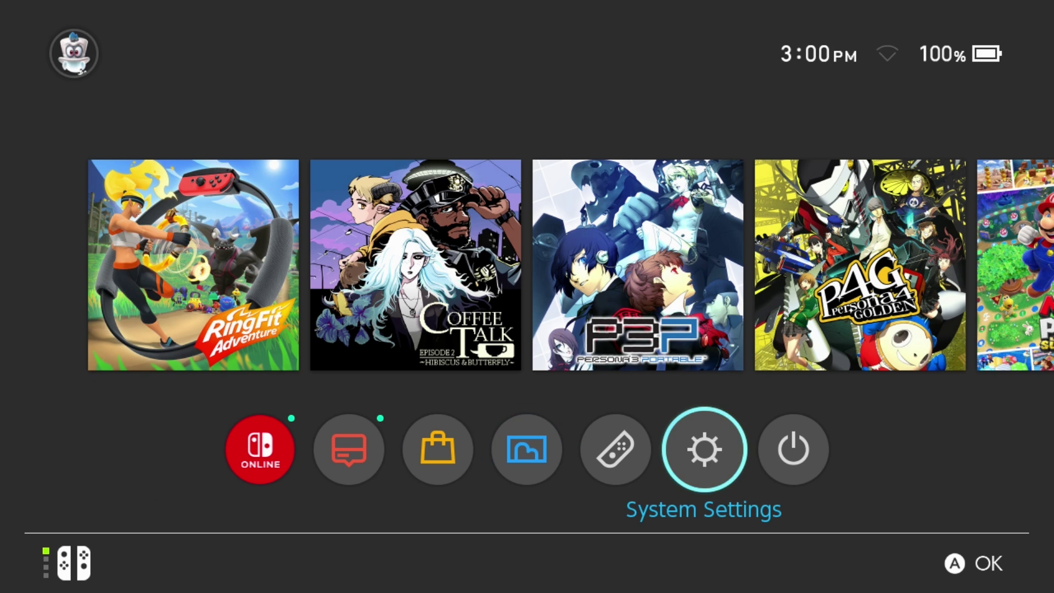
key("Return")
Open Internet Settings and bring up the Wired Connection's settings for changing.
key("Down")
key("Down")
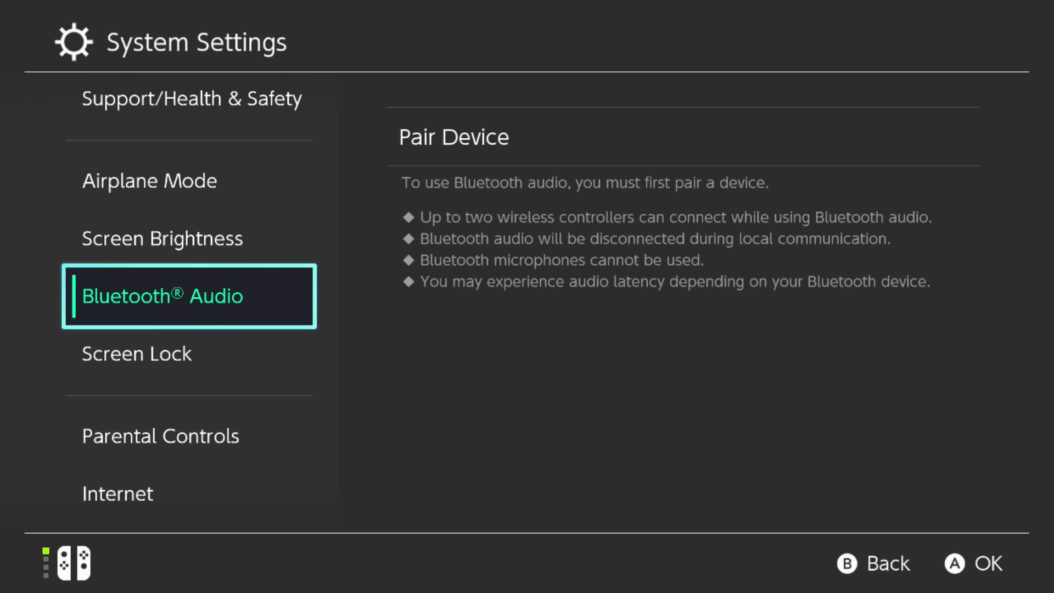
key("Down")
key("Down")
key("Down")
key("Right")
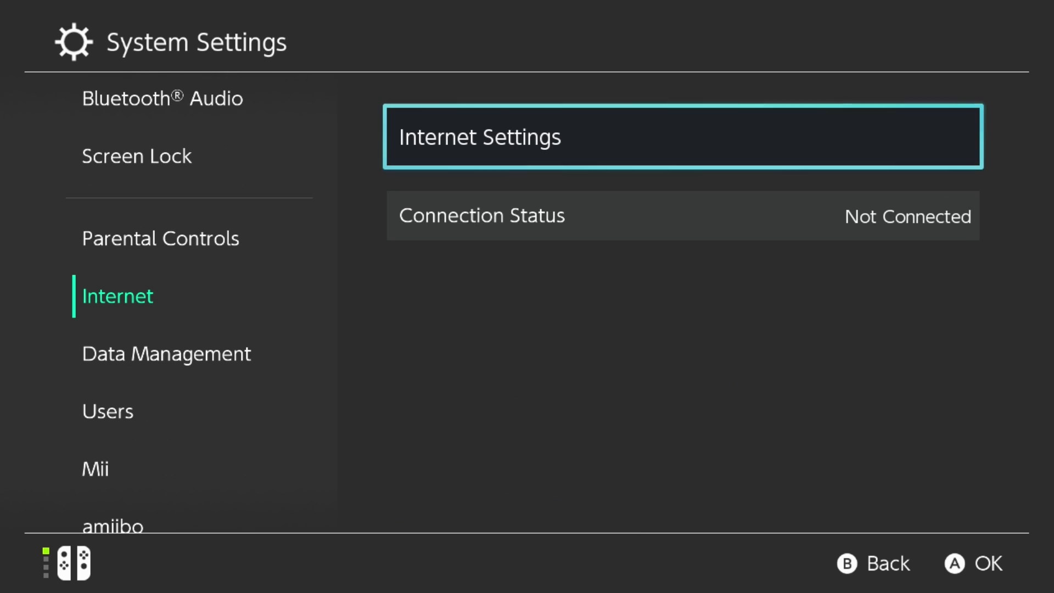
key("Return")
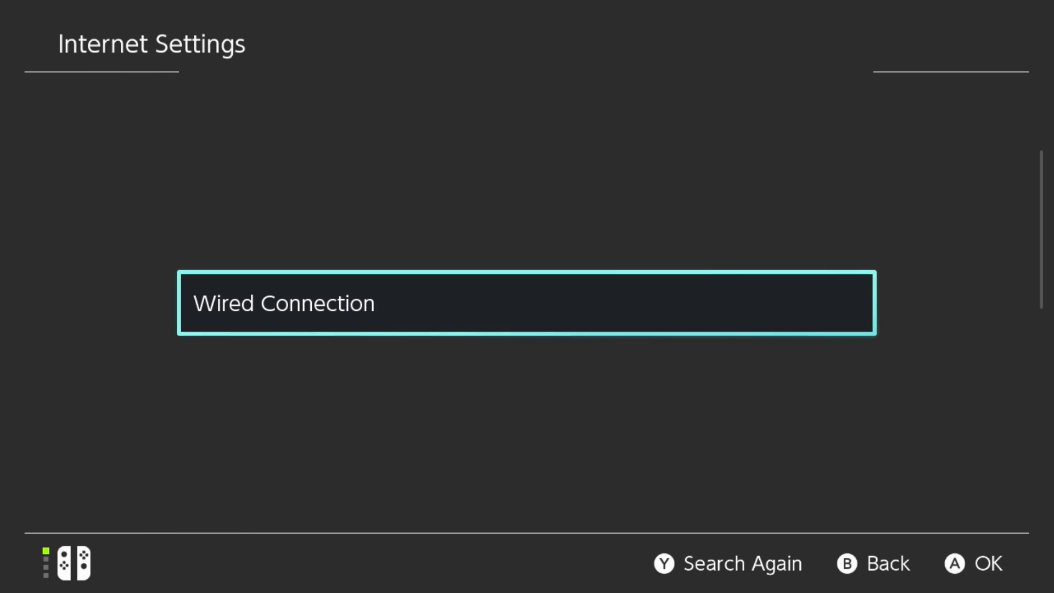
key("Return")
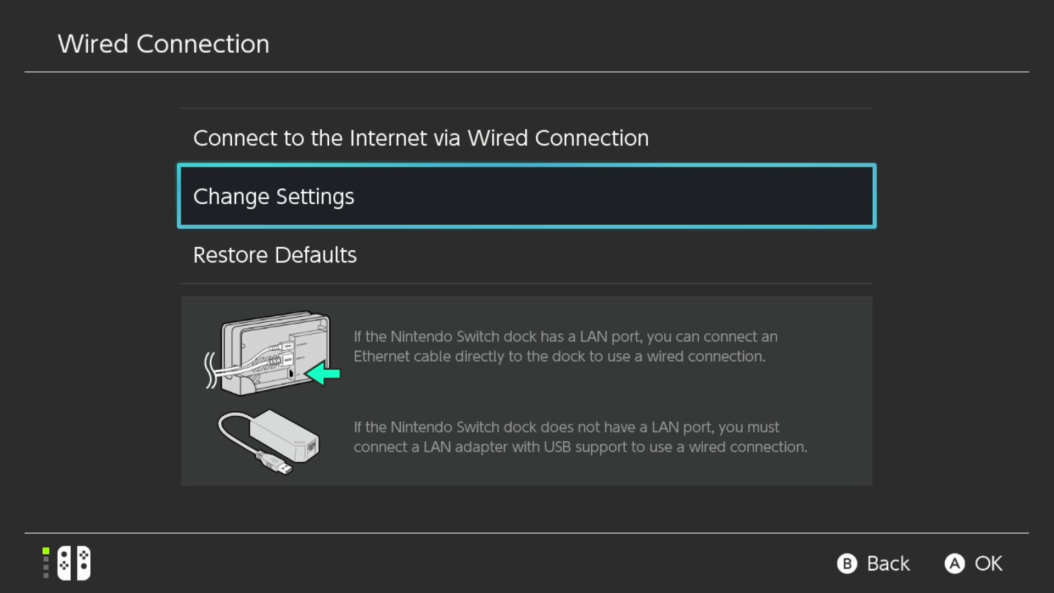
key("Return")
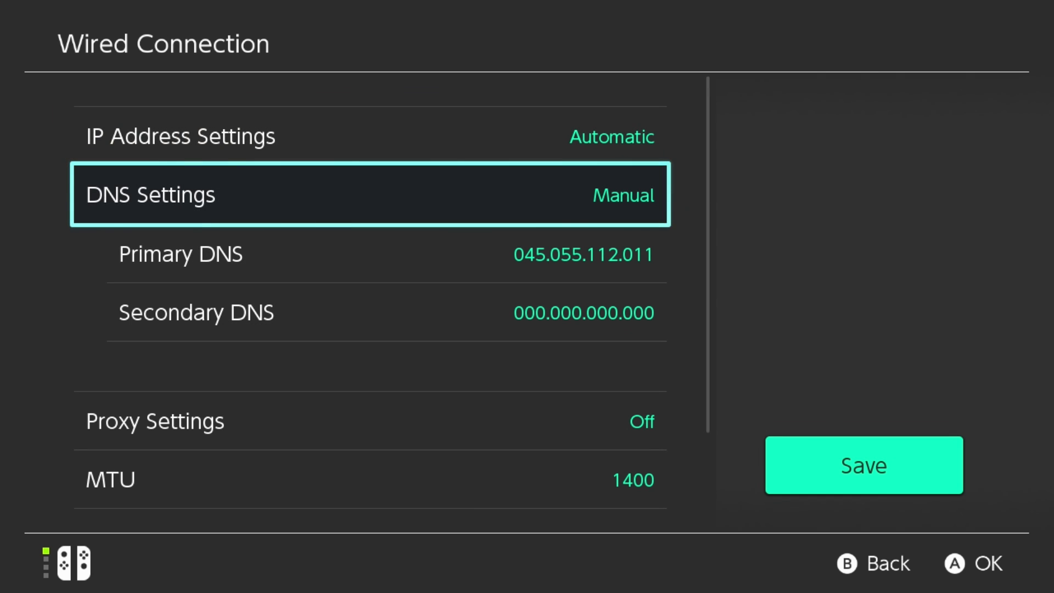
Set the Wired Connection's DNS Settings to Automatic.
key("Return")
key("Up")
key("Return")
Save the changed Wired Connection settings and connect to the Internet via Wired Connection.
key("Right")
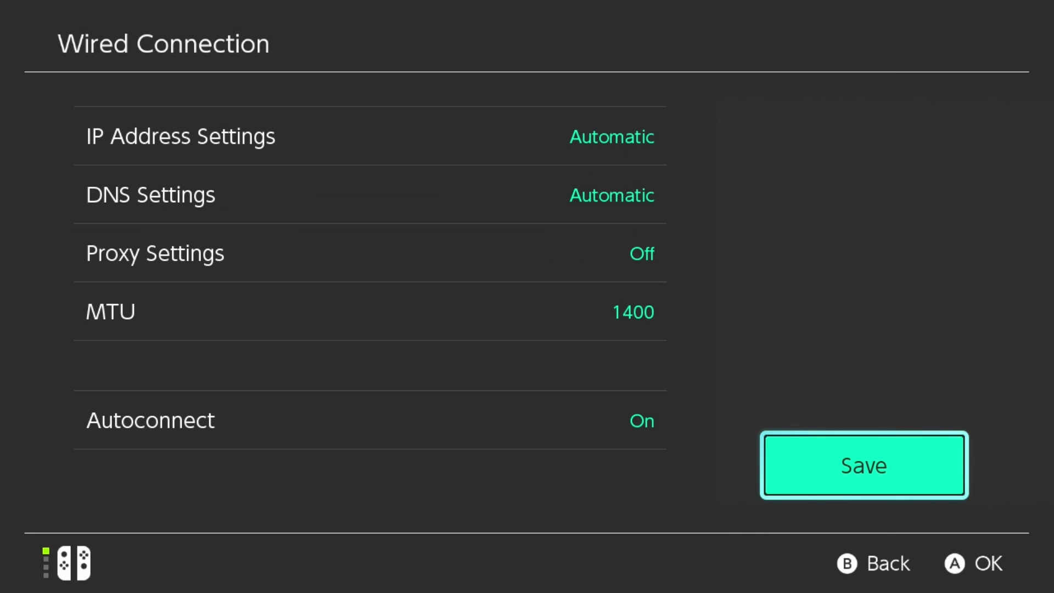
key("Return")
key("Return")
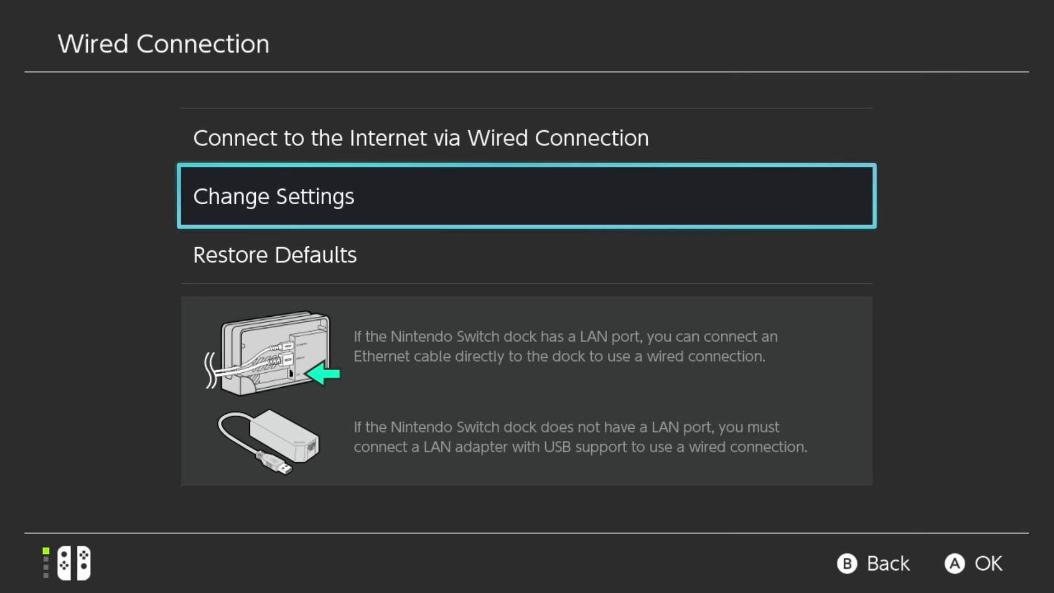
key("Up")
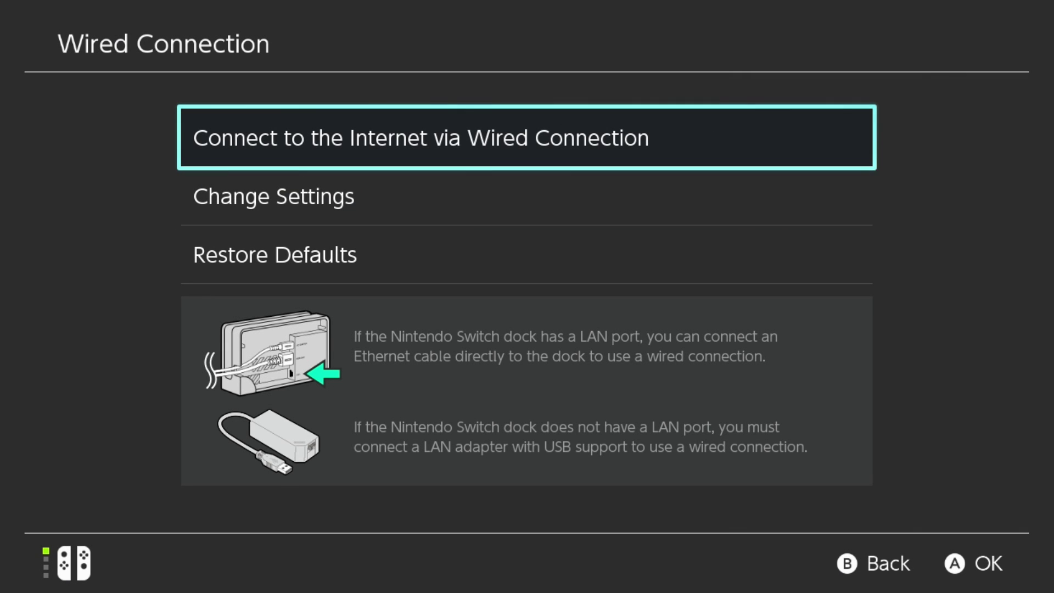
key("Return")
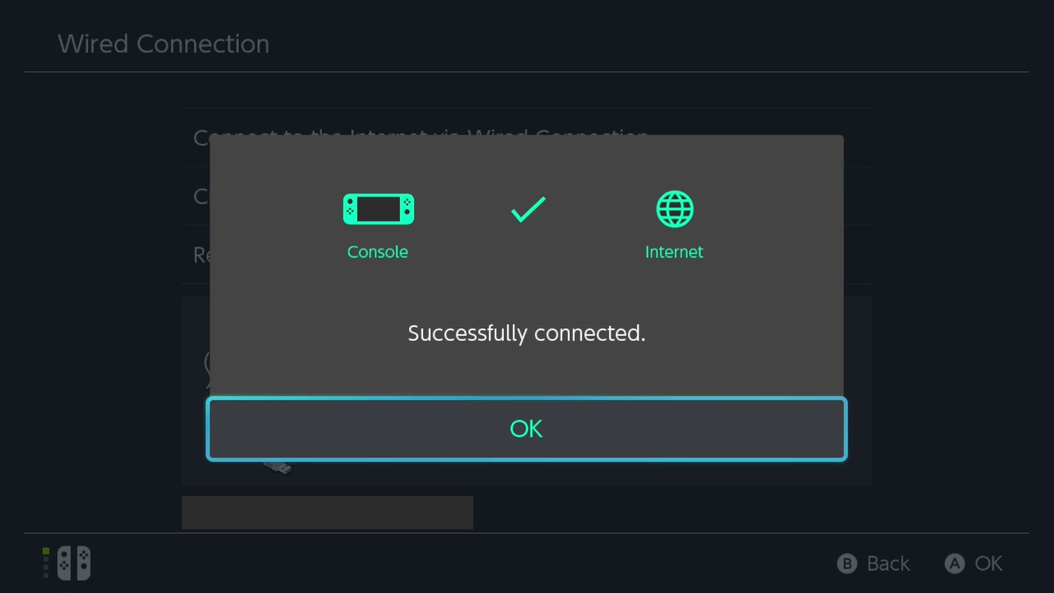